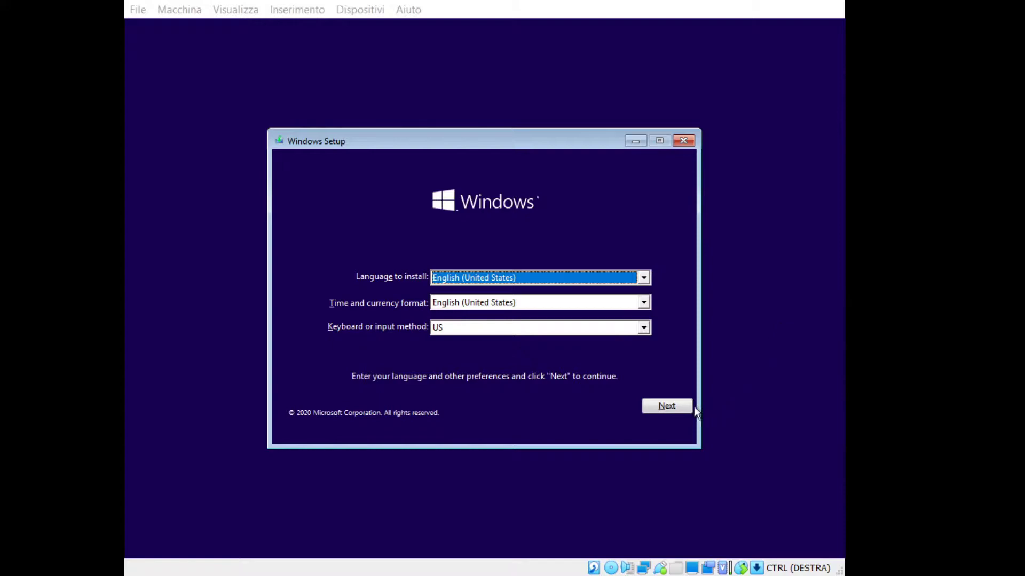
Keep English (United States) and US keyboard, then start installing Windows.
click(686, 406)
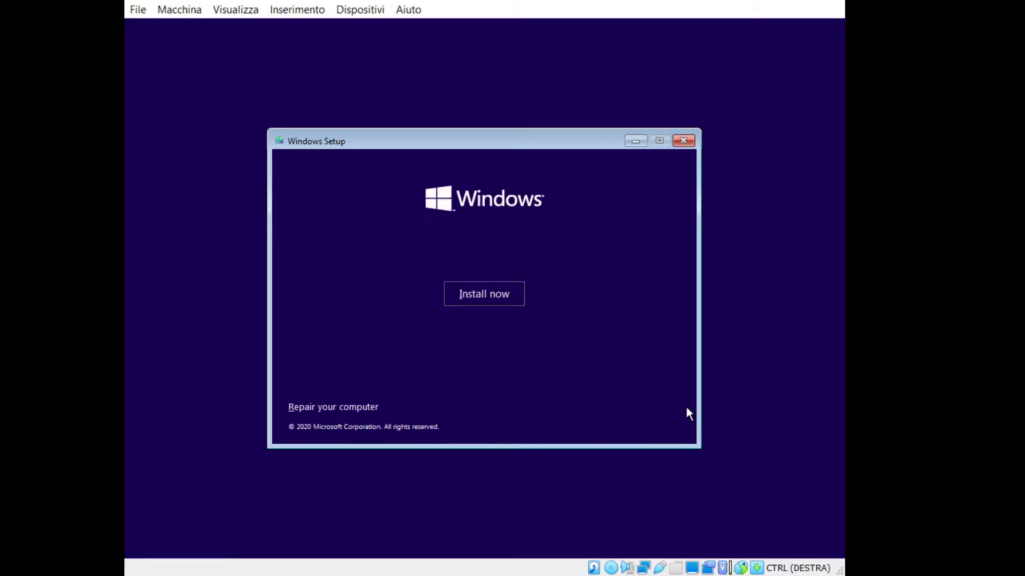
click(495, 291)
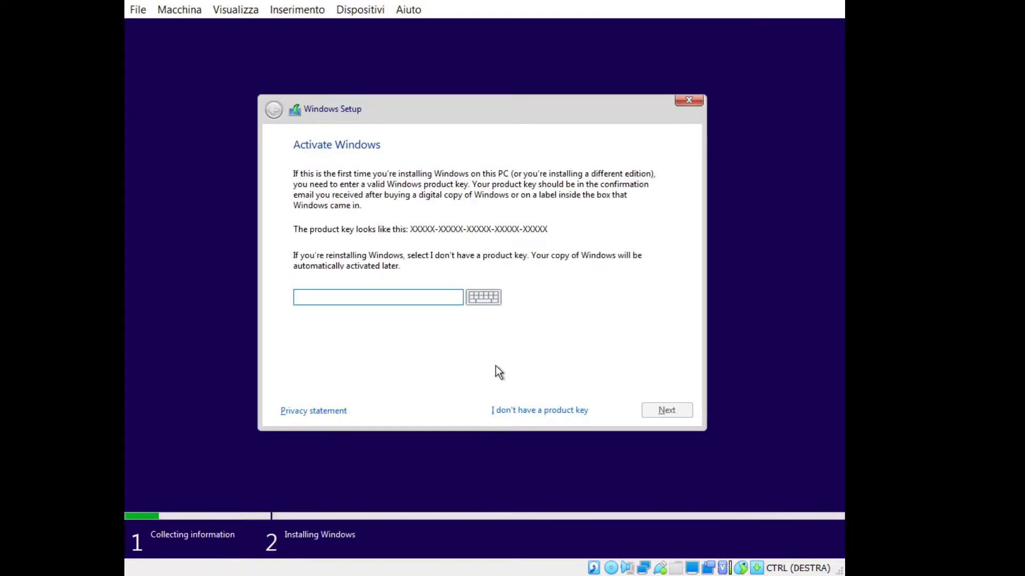
Skip the product key and choose the Windows 10 Pro edition.
click(508, 407)
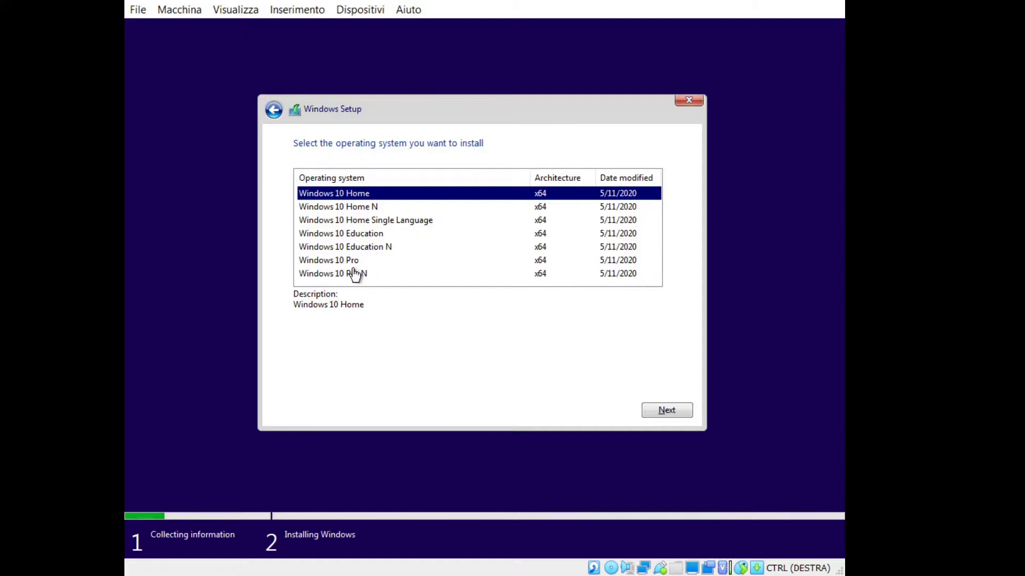
click(353, 262)
click(666, 408)
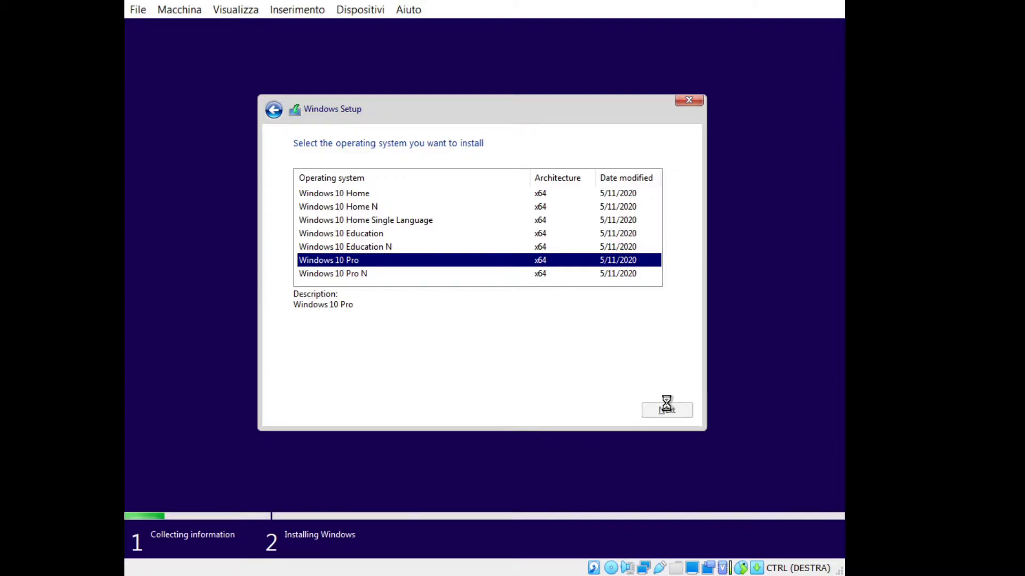
Accept the license terms and choose the Custom: Install Windows only installation.
click(373, 379)
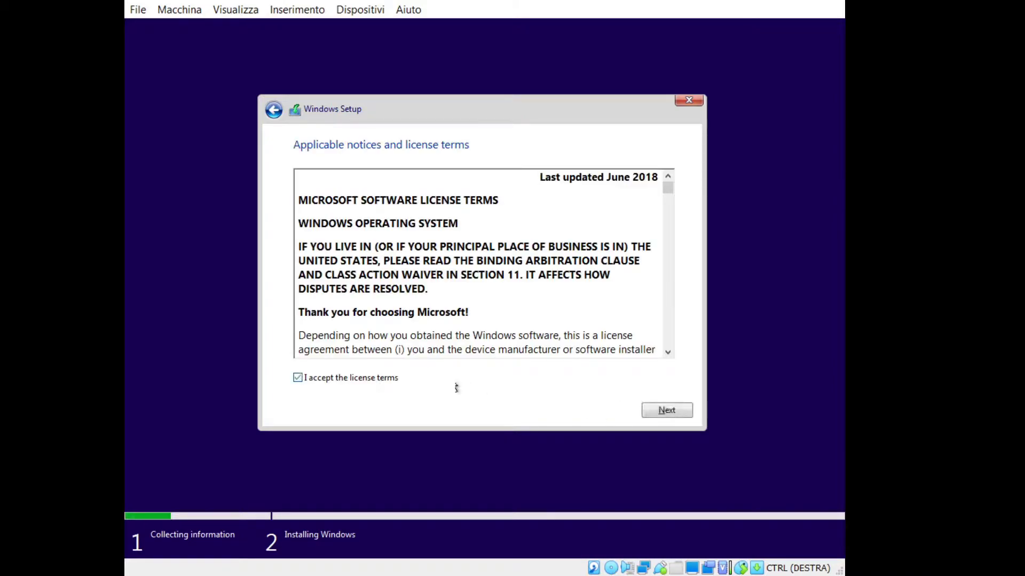
click(657, 411)
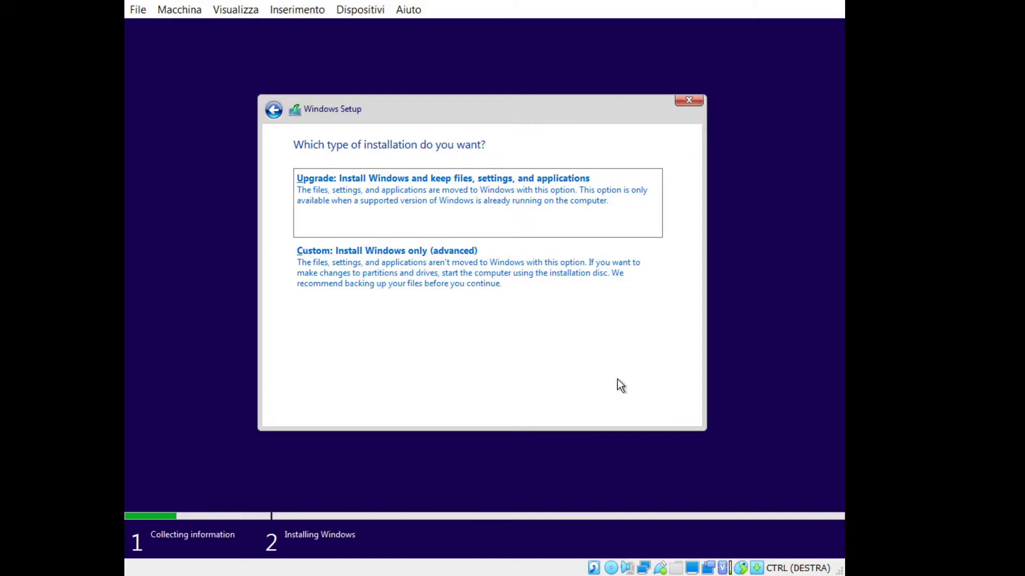
click(518, 300)
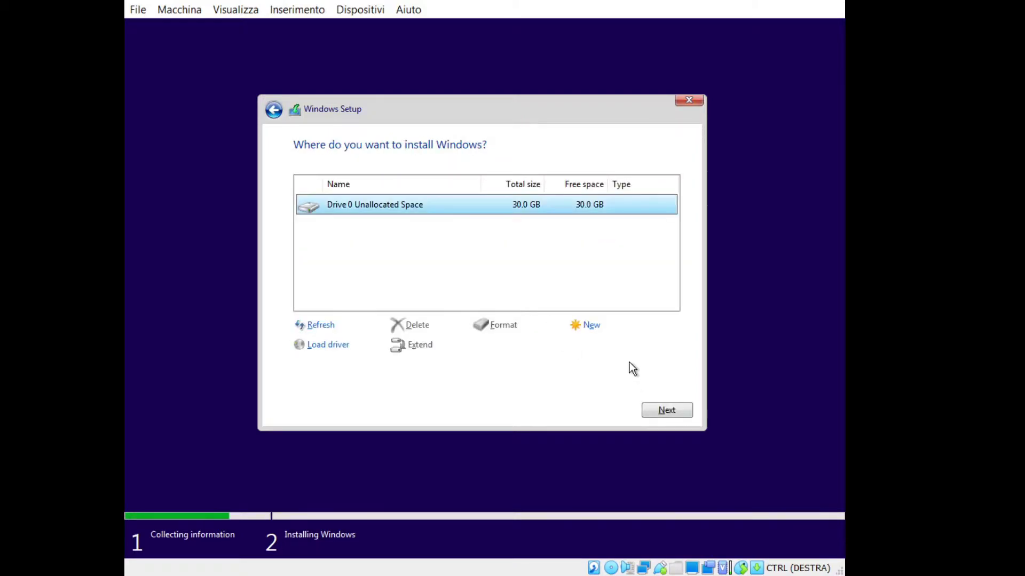
Install Windows onto Drive 0's 30.0 GB unallocated space.
click(668, 410)
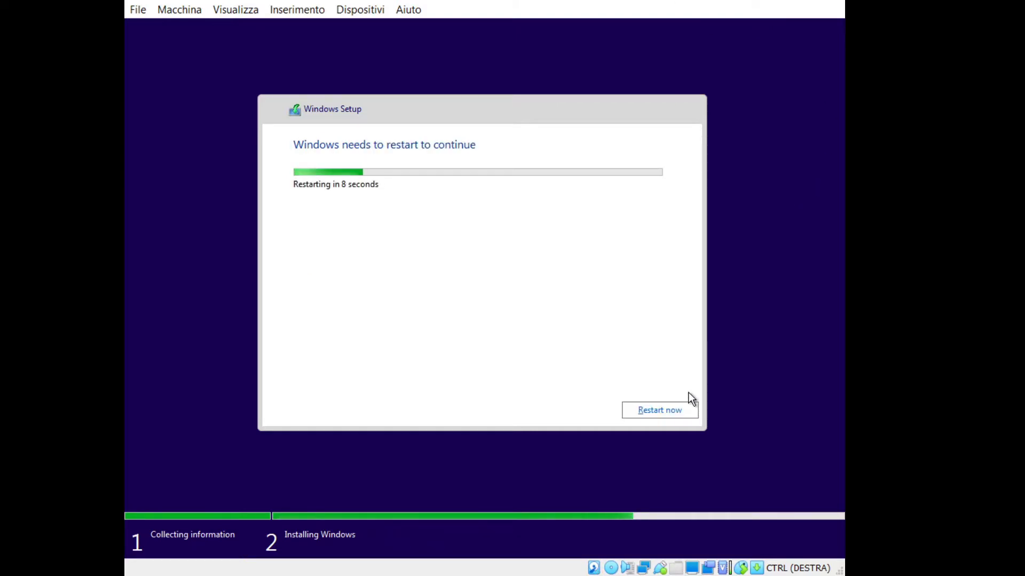
Restart the virtual machine immediately so Windows setup can continue.
click(681, 410)
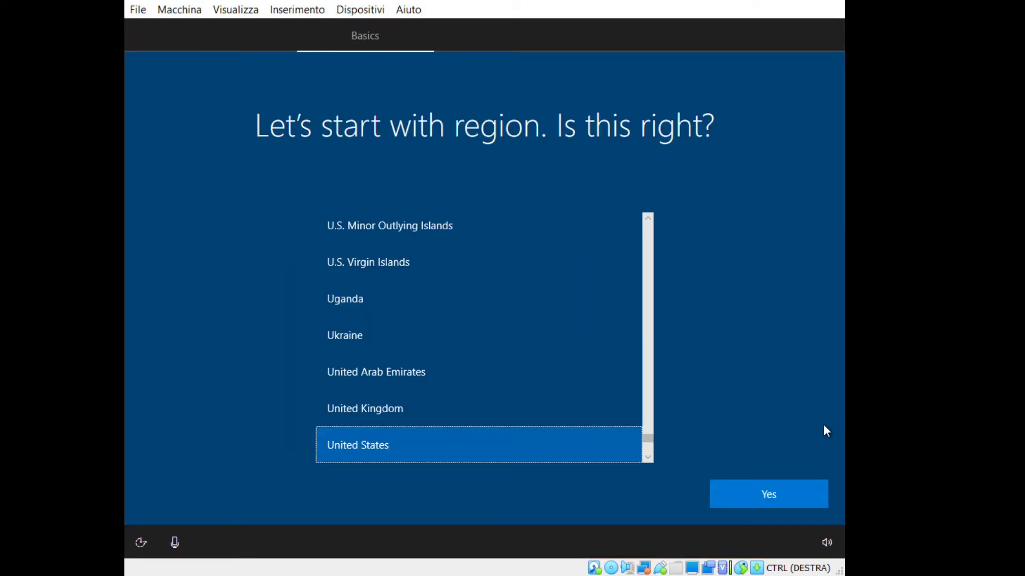
Confirm the United States region and US keyboard layout, with no second layout.
click(785, 487)
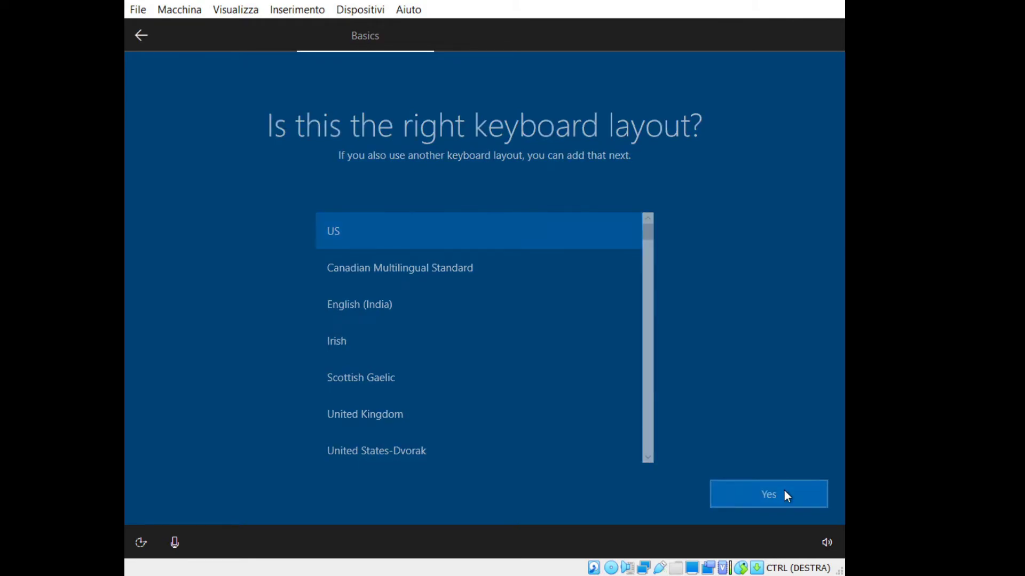
click(784, 491)
click(785, 492)
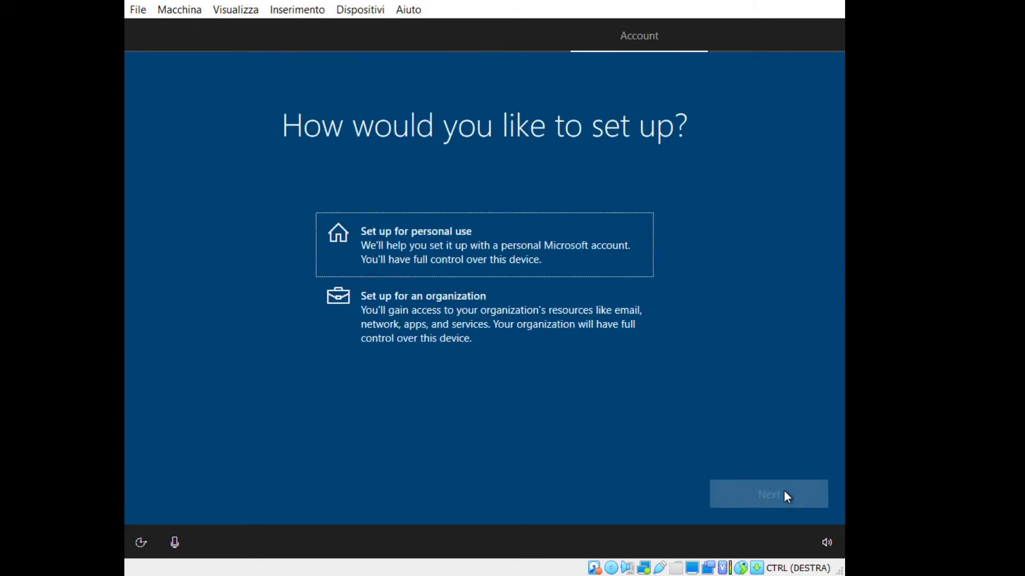
Choose personal use with an offline, limited-experience account and enter the user name.
click(608, 231)
click(762, 488)
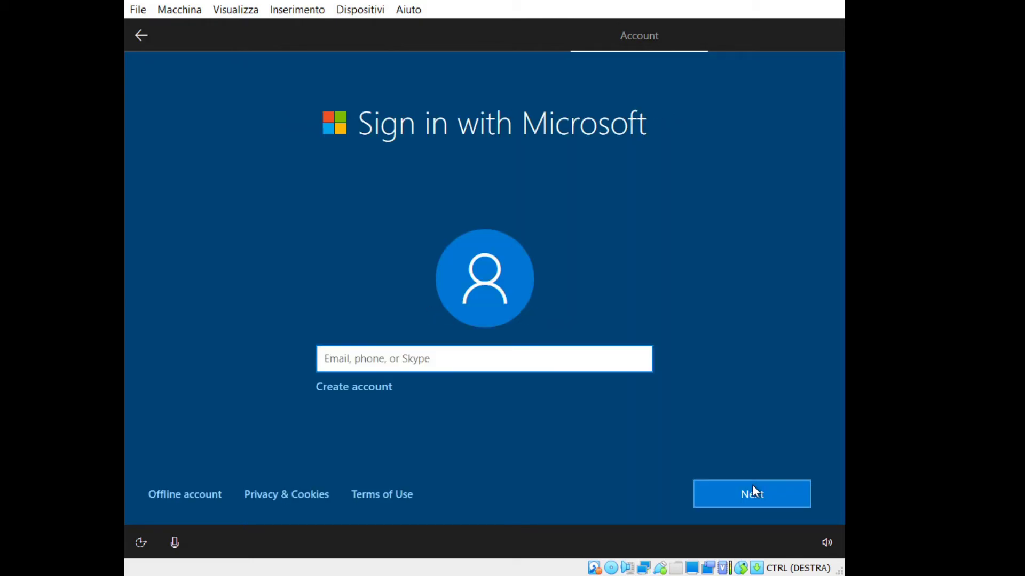
click(171, 495)
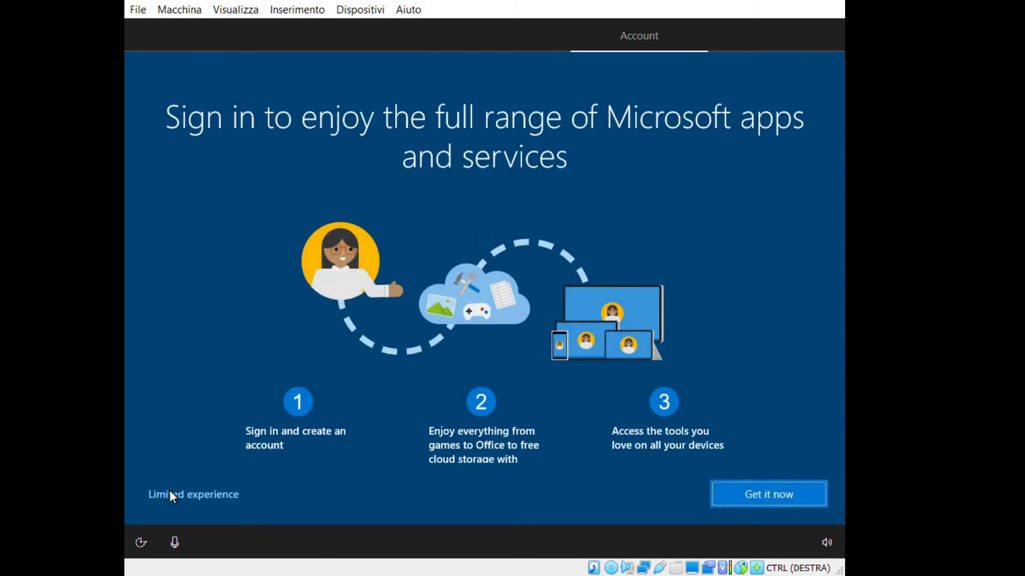
click(177, 495)
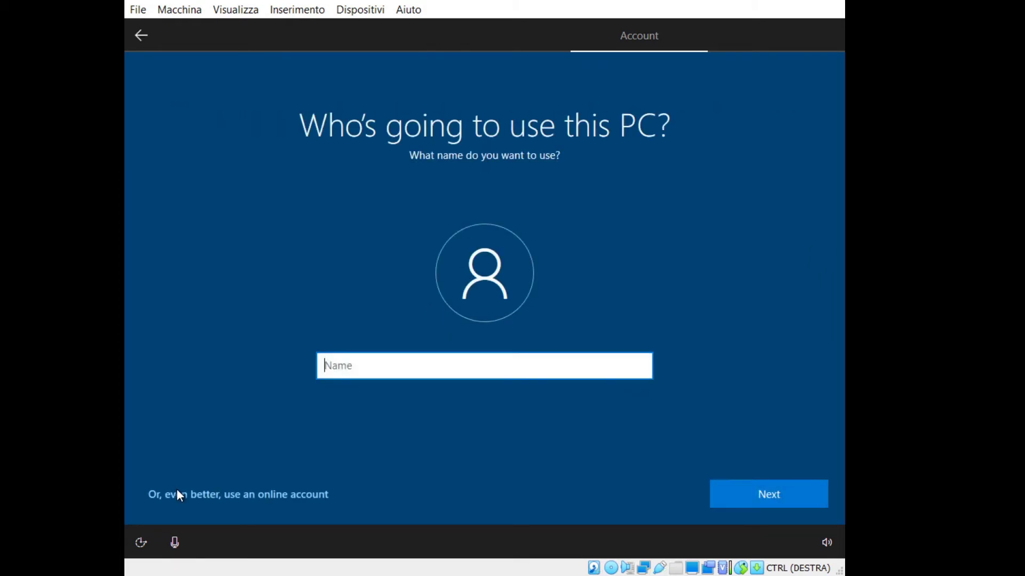
text(al1en99)
click(719, 492)
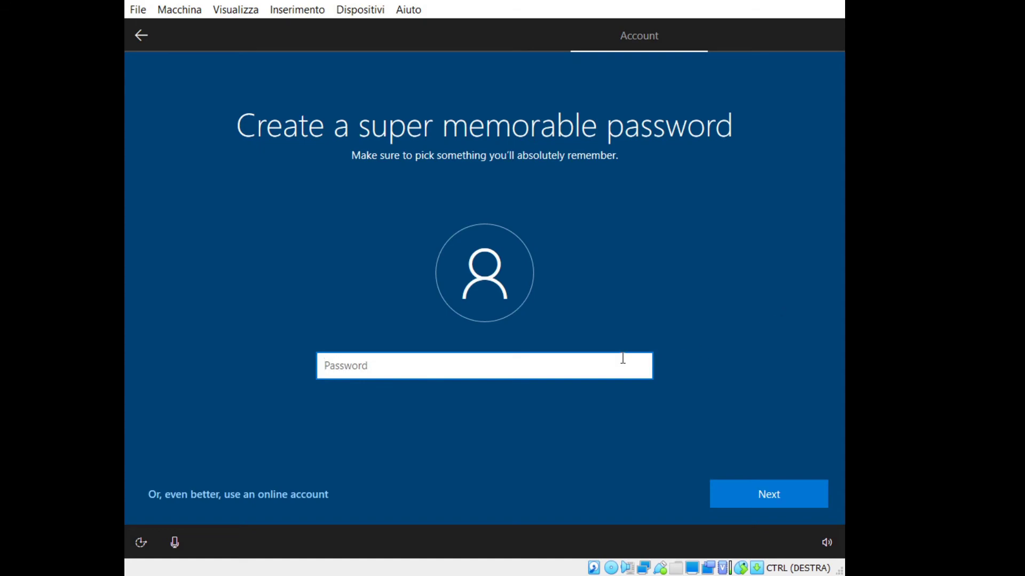
Enter the account password and confirm it.
text(•••••••)
click(714, 498)
text(•••)
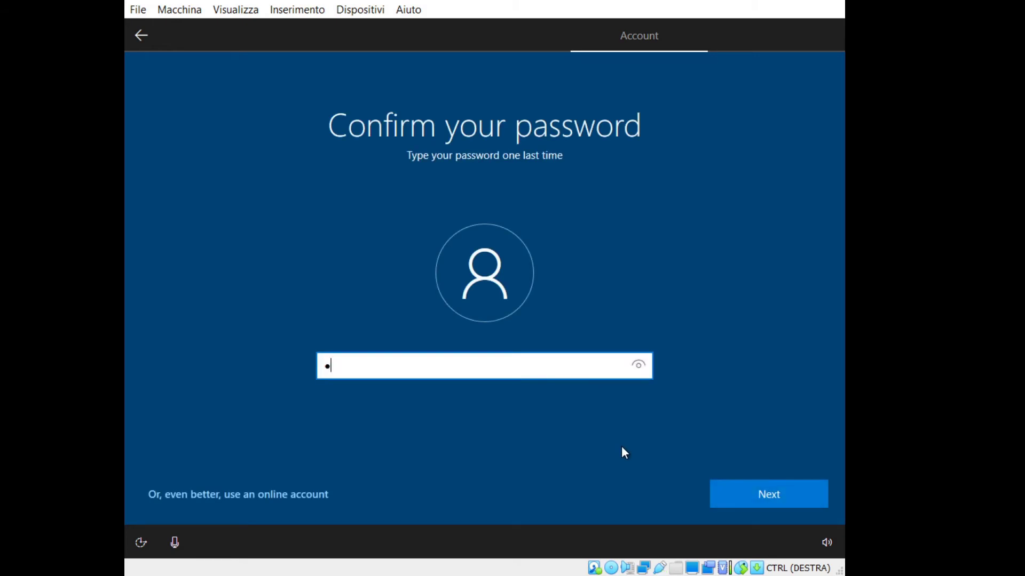
text(••••)
click(718, 488)
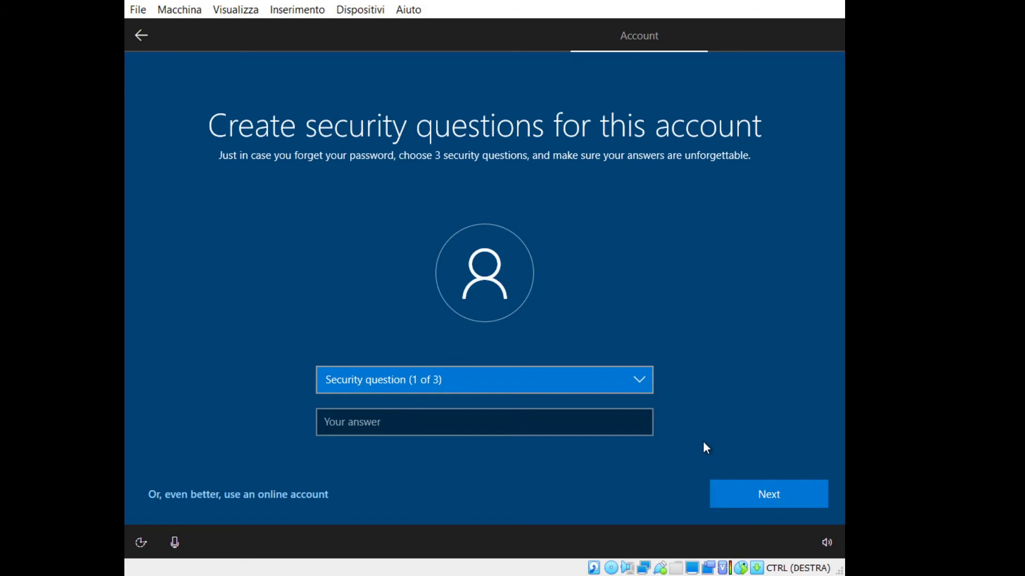
Pick the city-where-you-were-born security question and enter its answer.
scroll(834, 313, down, 1)
click(590, 368)
click(561, 397)
click(464, 406)
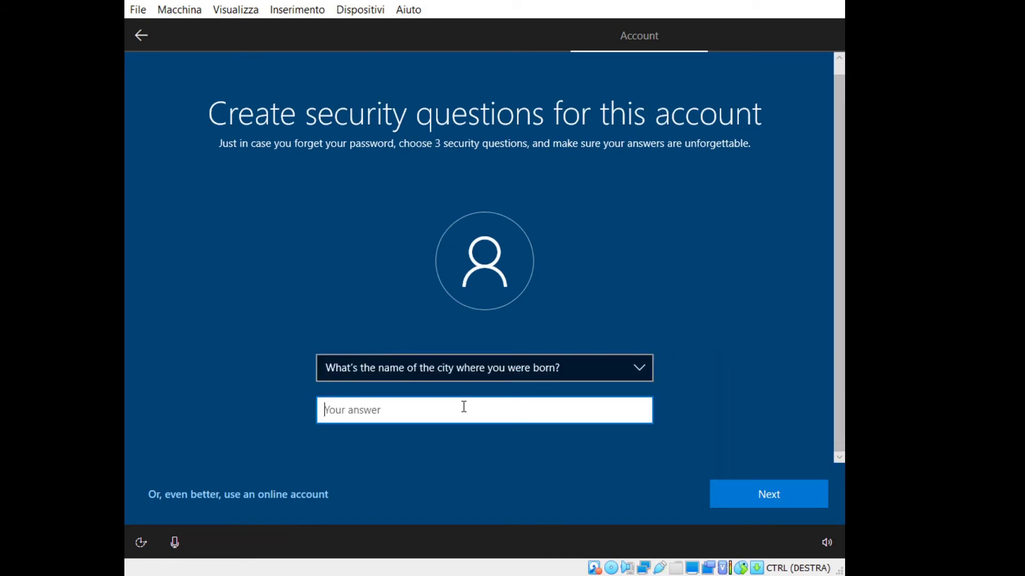
text(please share)
click(722, 494)
Pick the first pet's name security question and enter its answer.
click(445, 367)
click(420, 386)
click(399, 407)
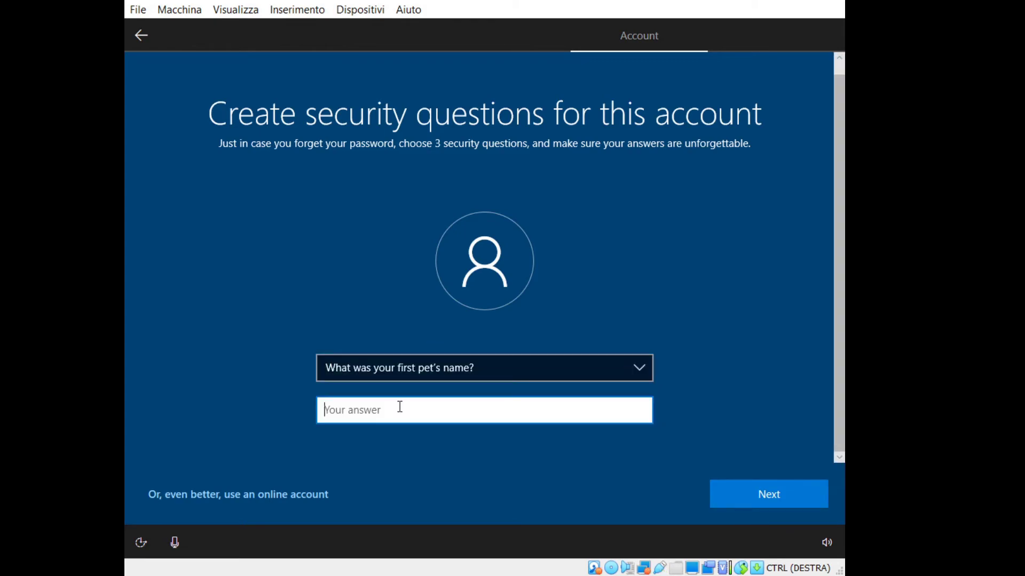
text(and)
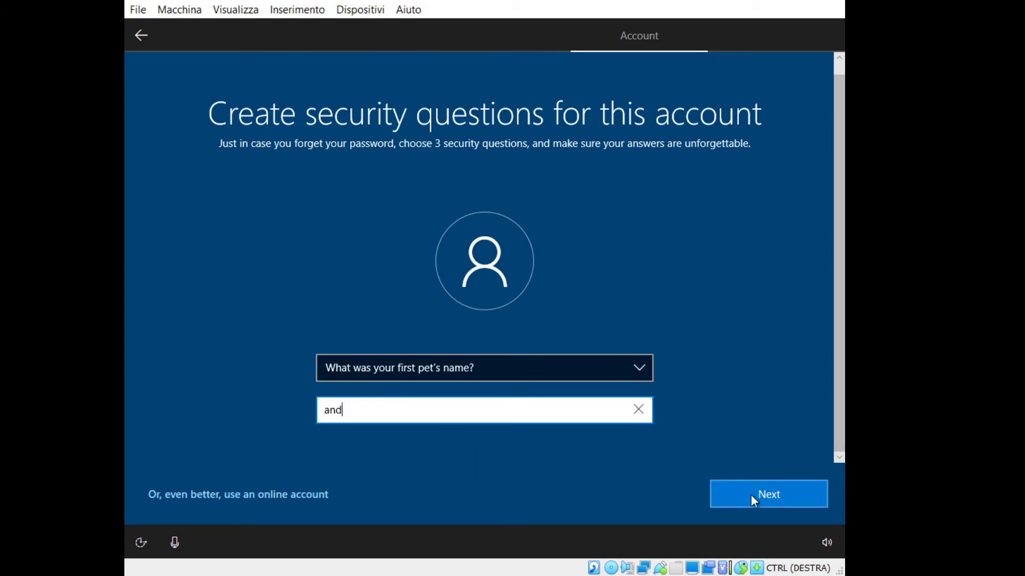
click(751, 494)
Pick the childhood nickname question, then type, correct and submit its answer.
click(532, 374)
click(487, 389)
click(447, 406)
text(sub)
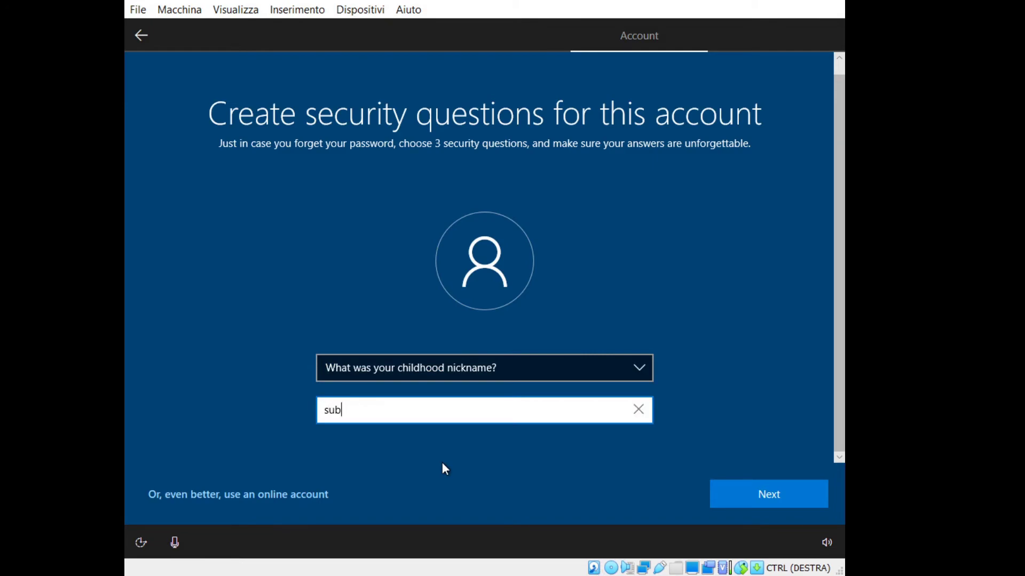
text(scribe)
key(BackSpace)
key(BackSpace)
key(BackSpace)
key(BackSpace)
text(i)
key(BackSpace)
key(BackSpace)
key(BackSpace)
key(BackSpace)
key(BackSpace)
key(BackSpace)
text(su)
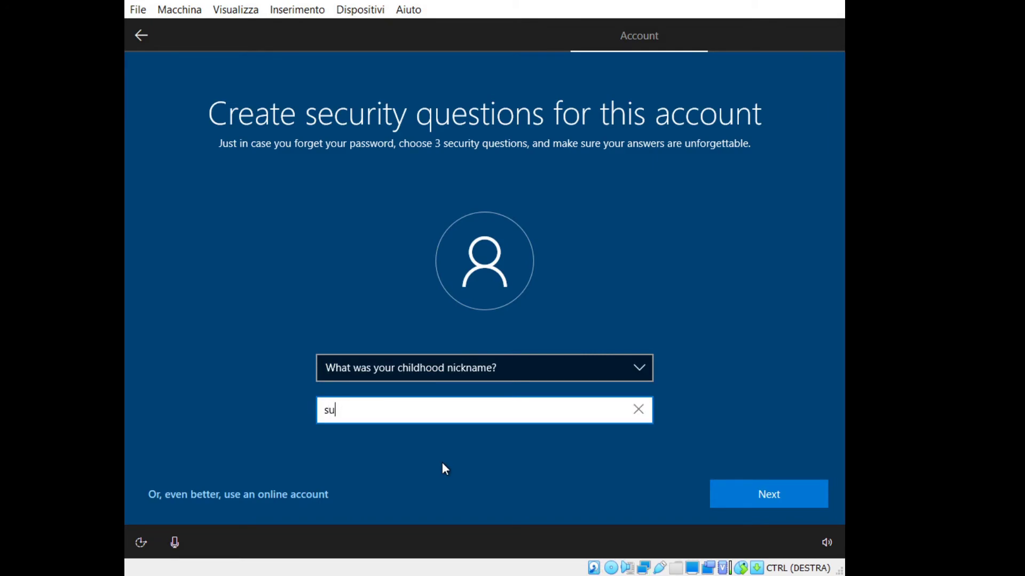
text(bscribe )
text(:)
text(:)
text(-(()
key(BackSpace)
key(BackSpace)
text(*)
key(BackSpace)
text())))))))))
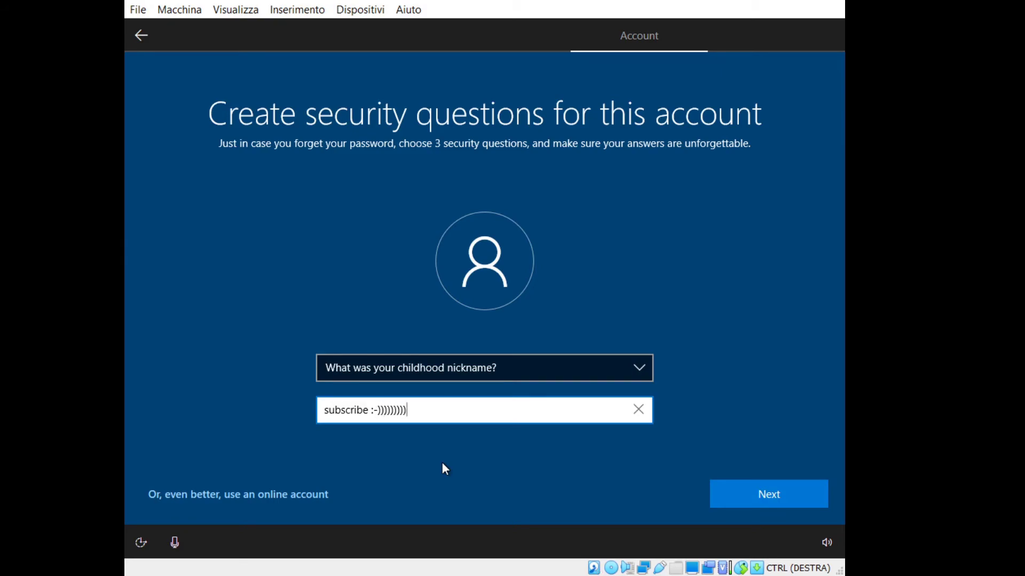
click(742, 497)
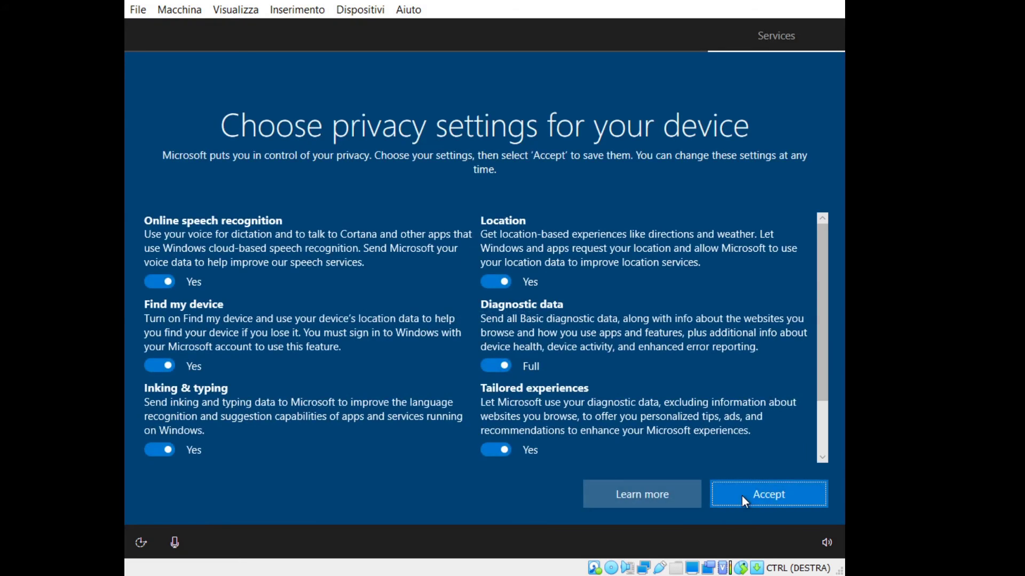
Turn off location, online speech recognition and Find my device, and set diagnostic data to Basic.
click(499, 281)
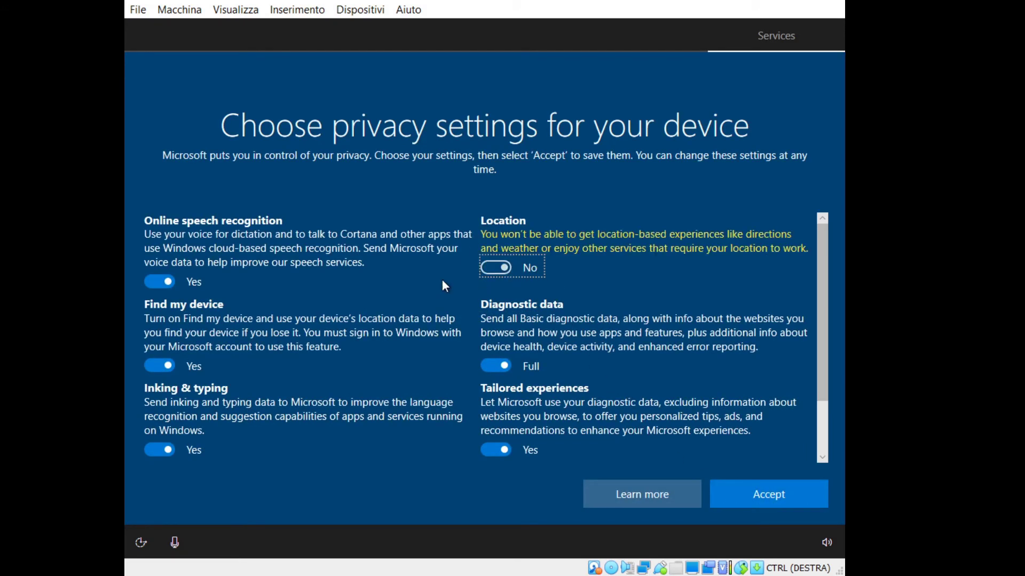
click(167, 283)
click(159, 366)
click(495, 380)
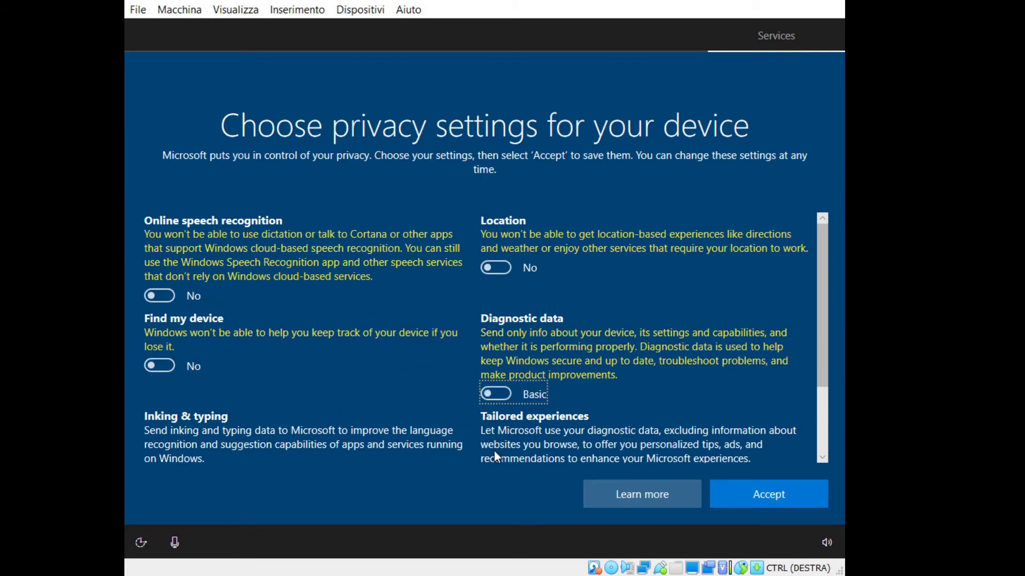
Turn off tailored experiences, inking & typing and advertising ID, accept, and decline activity history.
scroll(440, 416, down, 2)
click(498, 380)
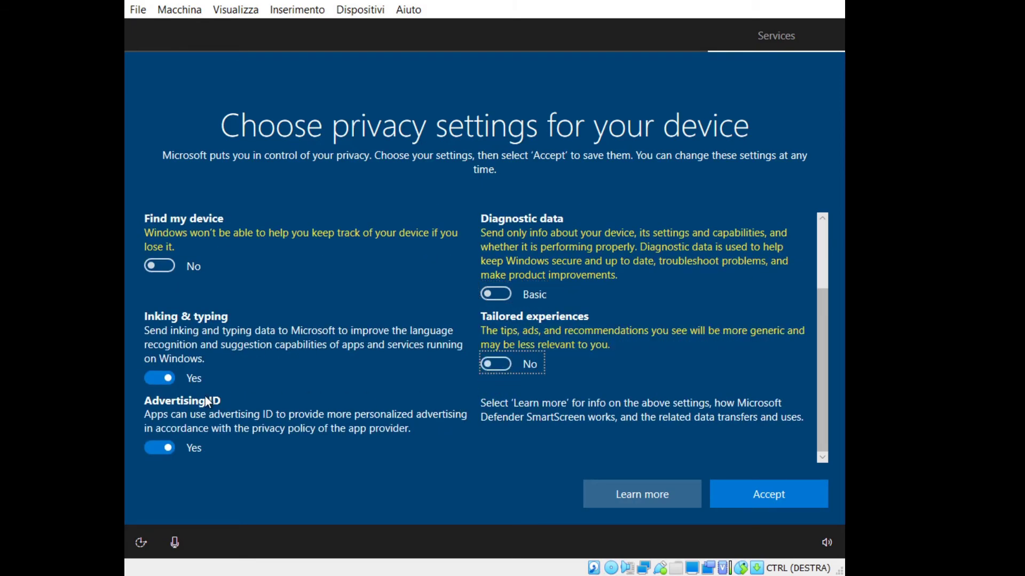
click(165, 379)
click(161, 449)
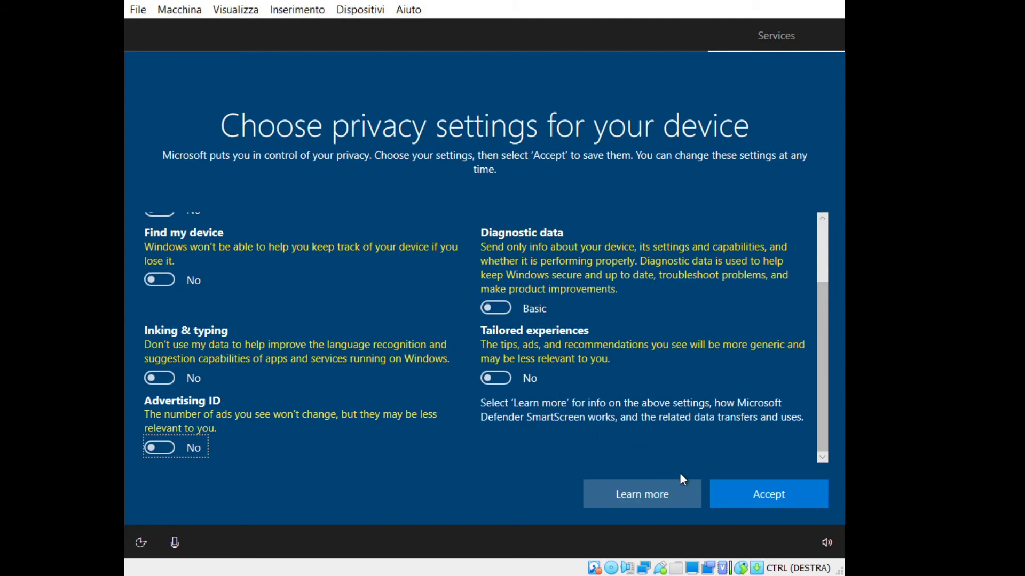
click(737, 490)
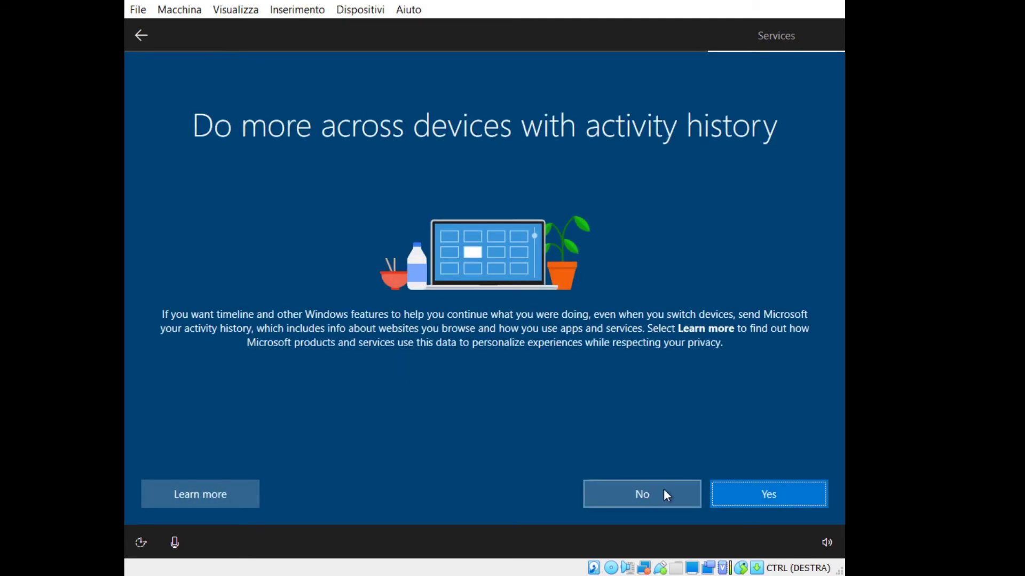
click(666, 495)
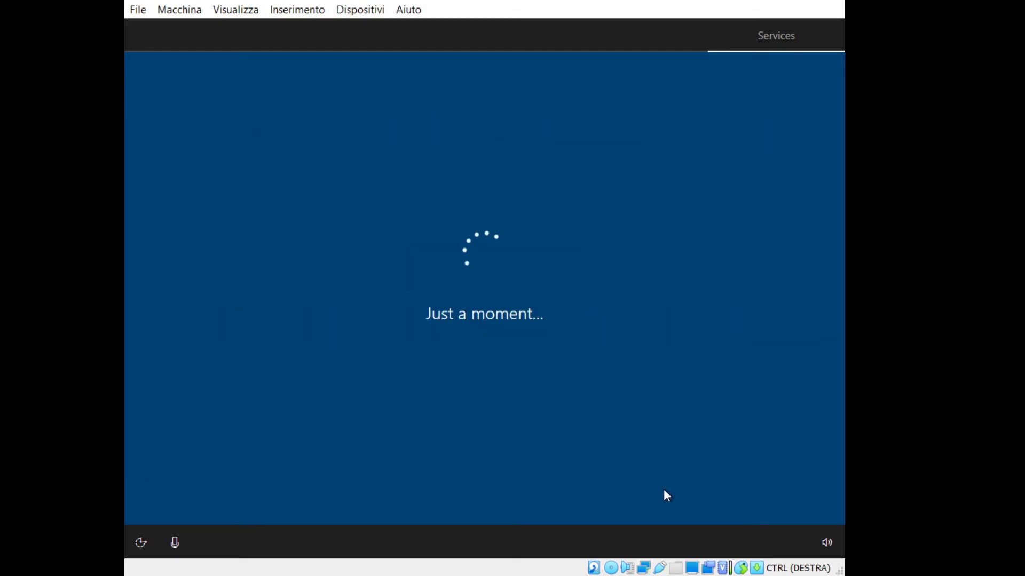
Skip Cortana, then dismiss Edge's welcome and the Windows tips and close Edge.
click(666, 495)
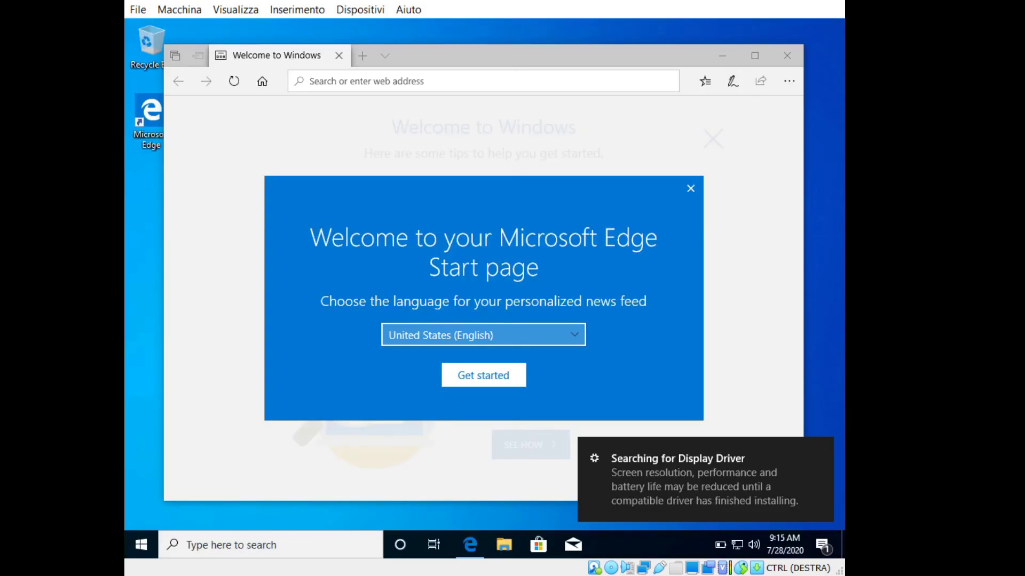
click(507, 380)
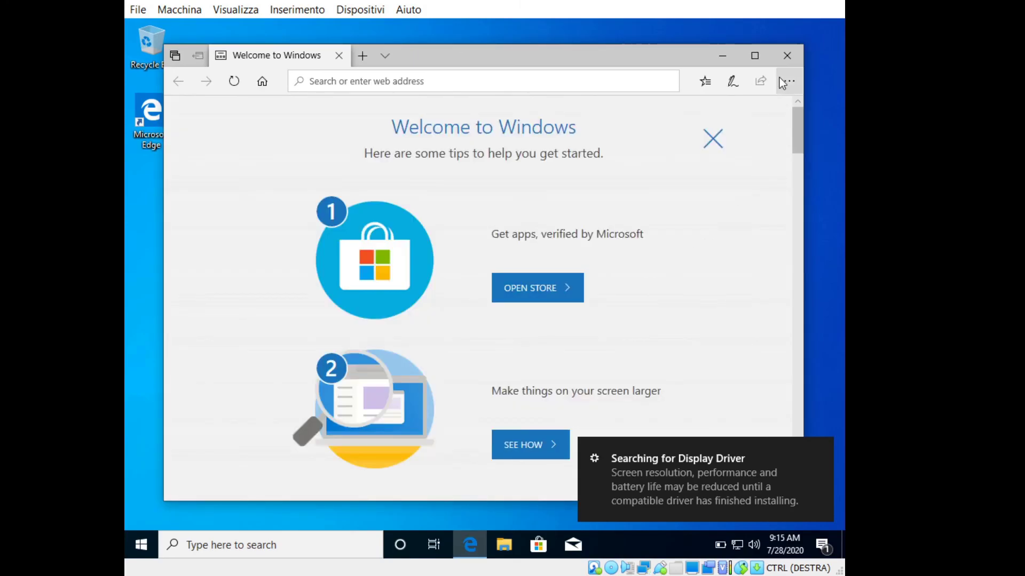
click(717, 140)
click(787, 56)
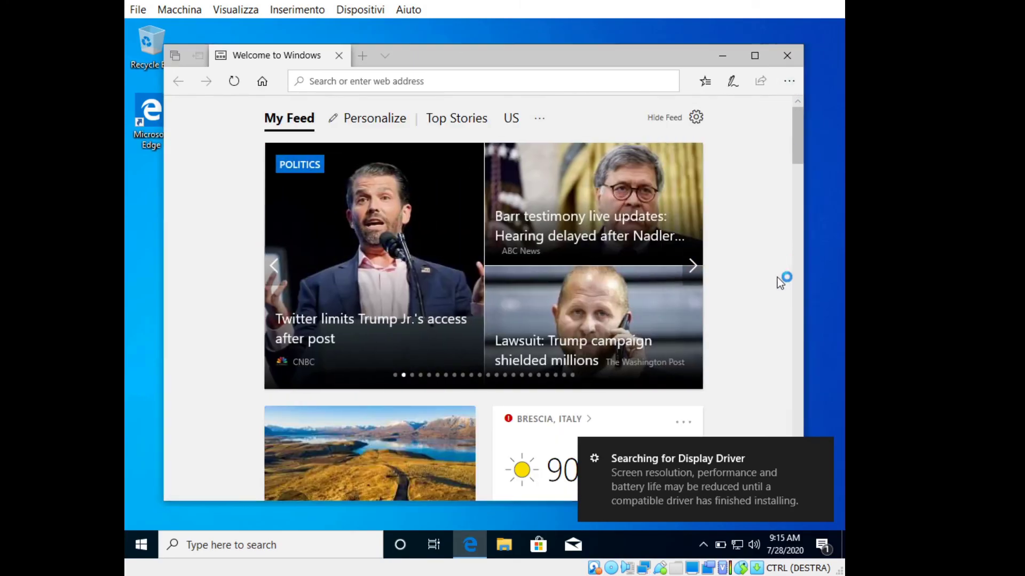
Dismiss the driver toast and hide the taskbar search box, Cortana button and Task View.
click(821, 449)
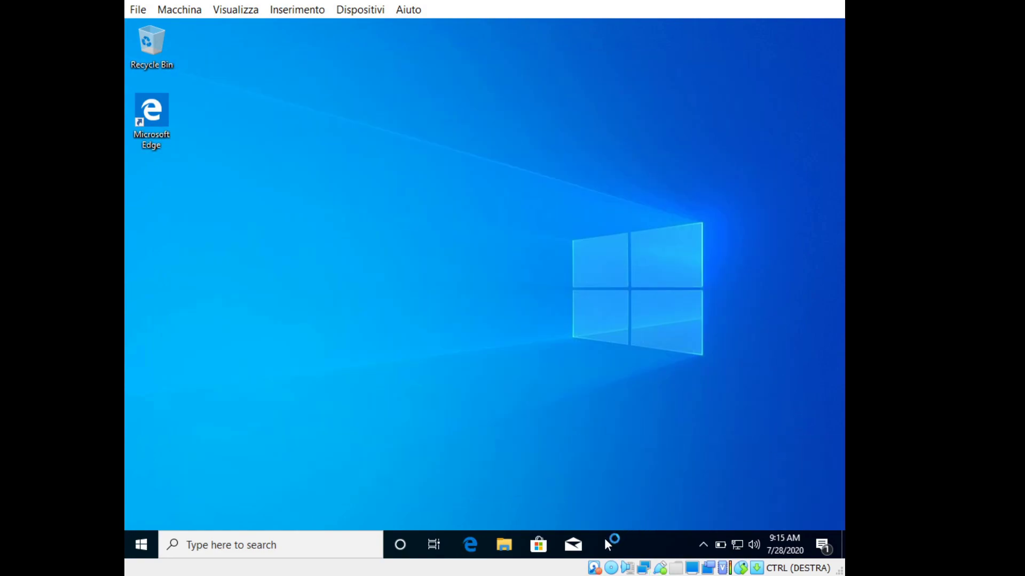
right_click(593, 554)
mouse_move(598, 245)
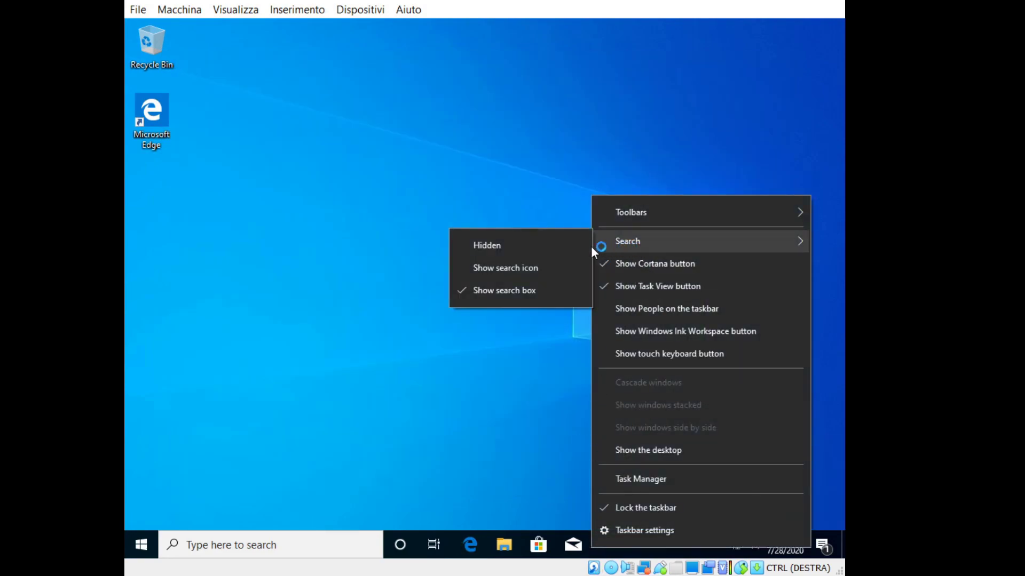
click(487, 245)
right_click(470, 553)
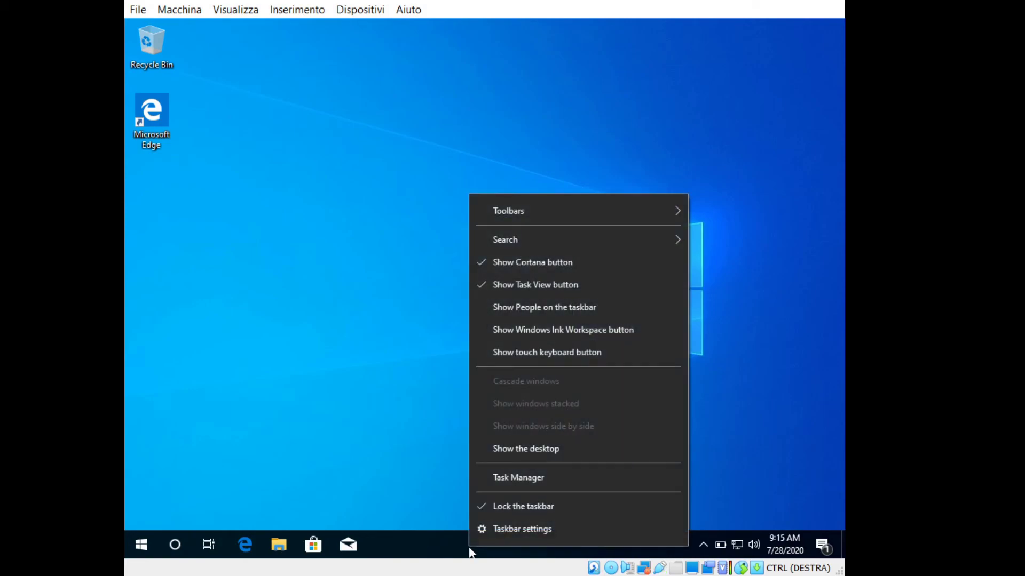
click(503, 266)
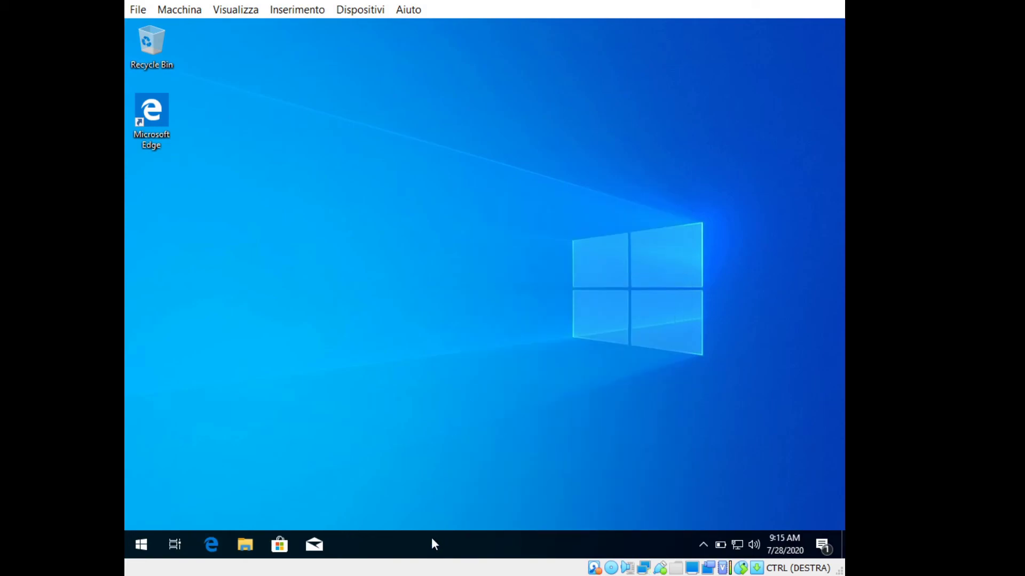
right_click(431, 537)
click(469, 277)
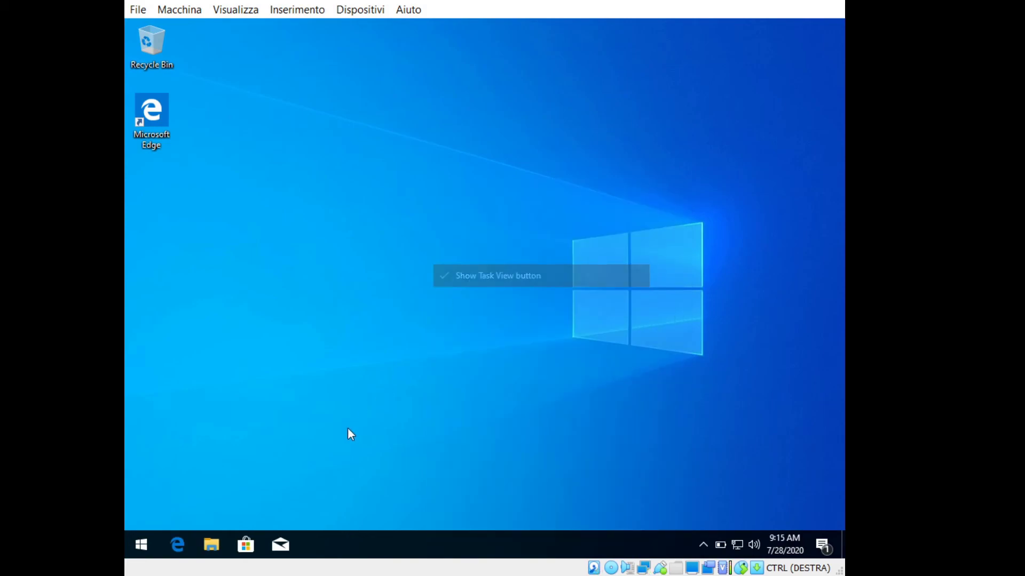
Unpin Mail, Microsoft Store and Edge from the taskbar.
right_click(281, 539)
click(277, 516)
right_click(252, 535)
click(255, 519)
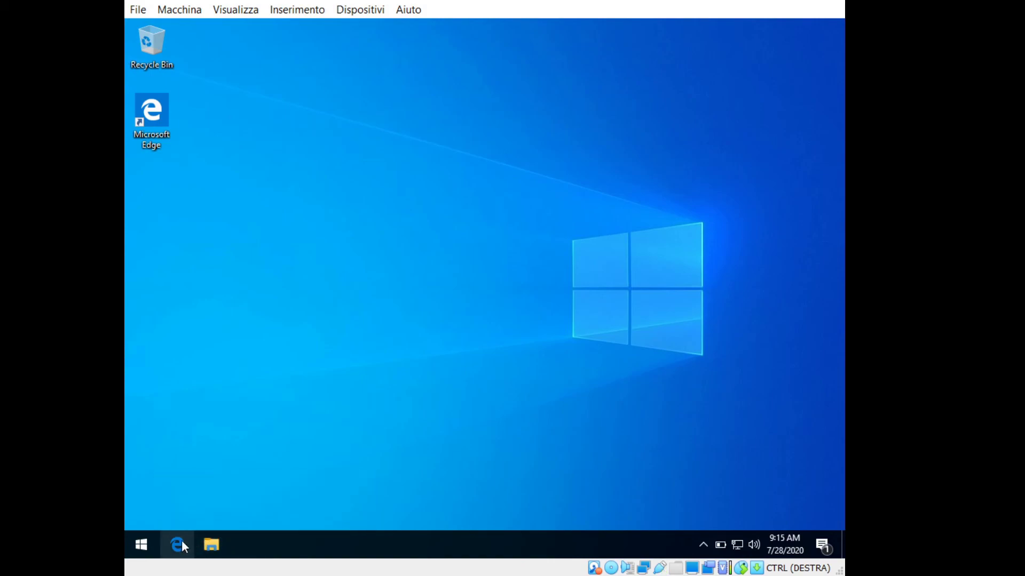
right_click(181, 540)
click(186, 514)
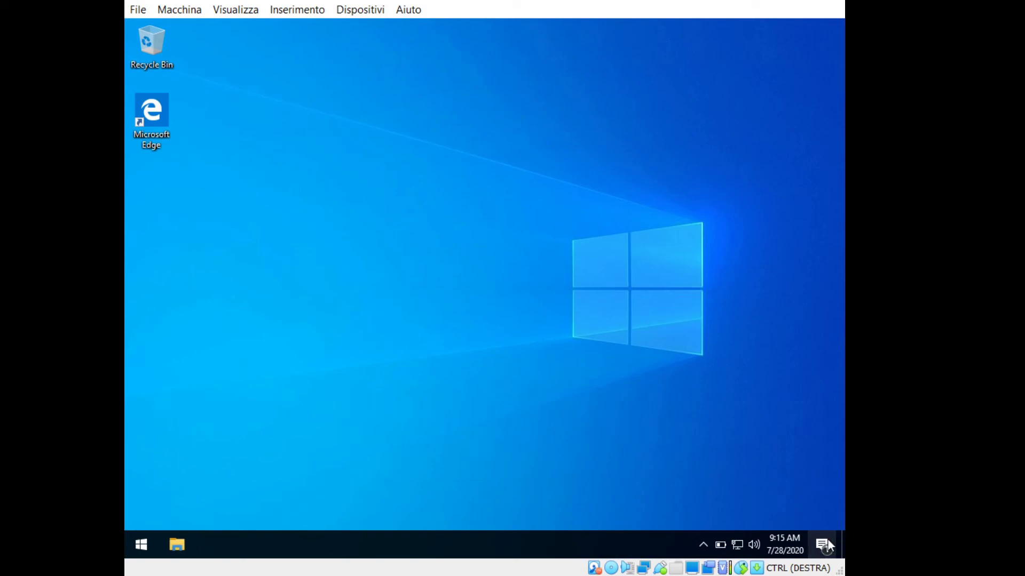
Clear the display driver notification from the Action Center.
click(827, 541)
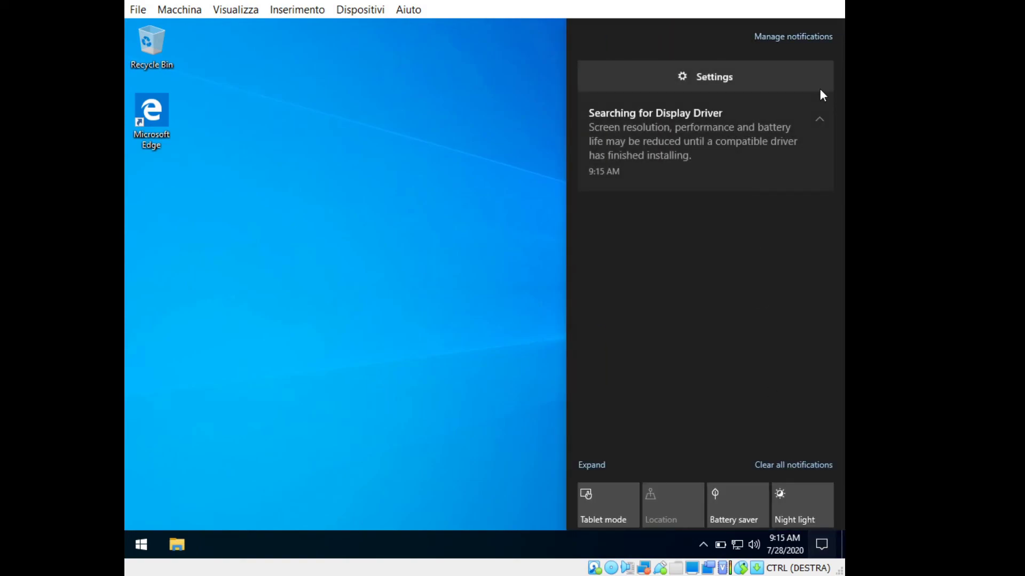
click(821, 79)
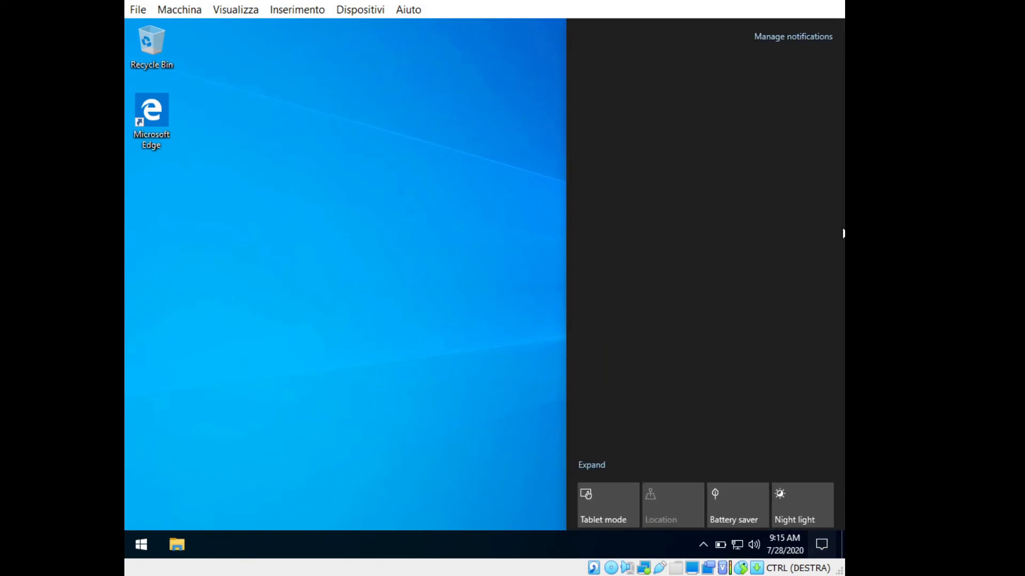
click(320, 480)
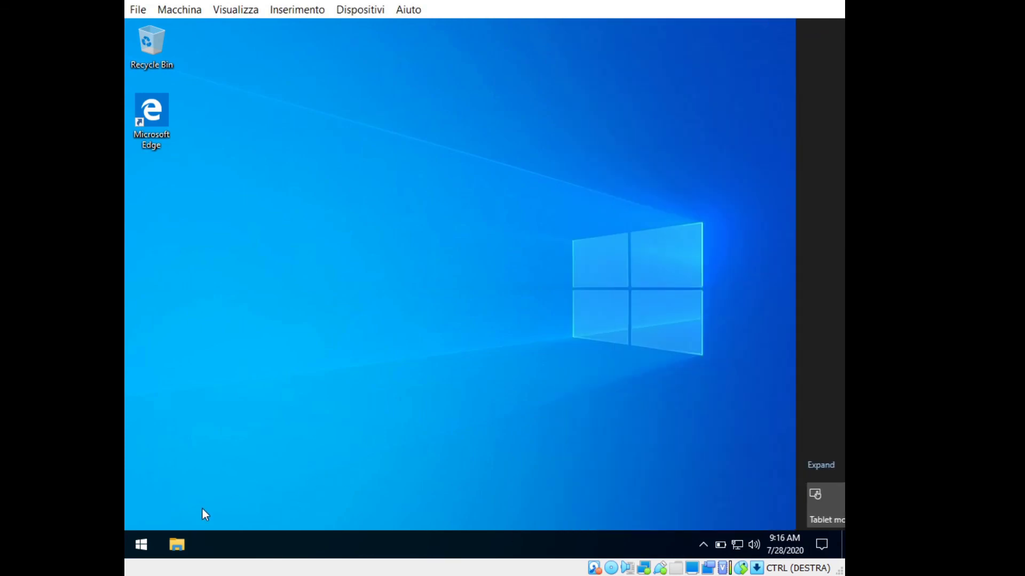
Unpin the Office, app folder and Mail tiles and the whole Explore group from Start.
click(140, 544)
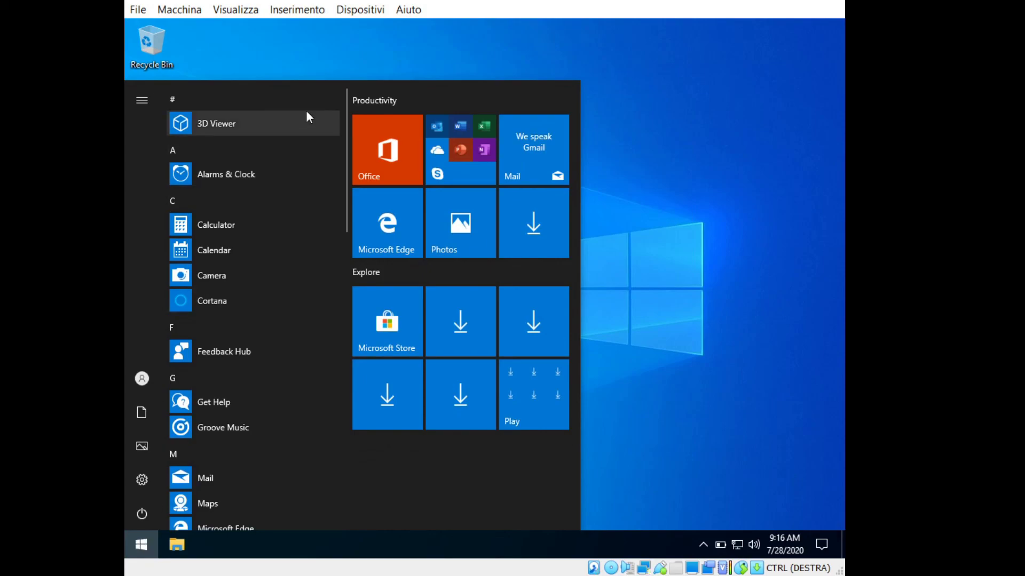
right_click(386, 140)
click(442, 146)
right_click(440, 145)
click(467, 155)
right_click(553, 139)
click(555, 152)
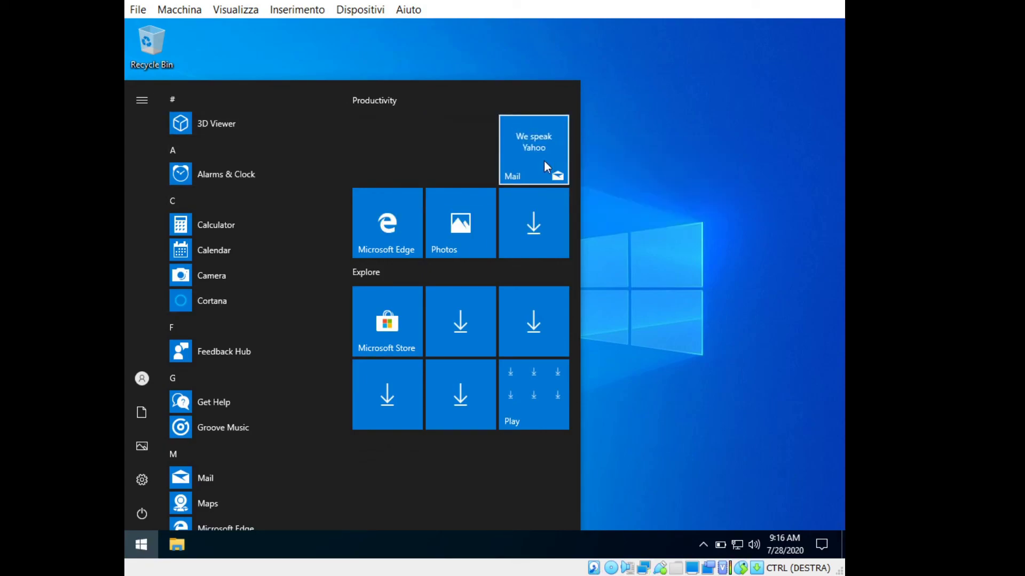
right_click(516, 195)
click(533, 208)
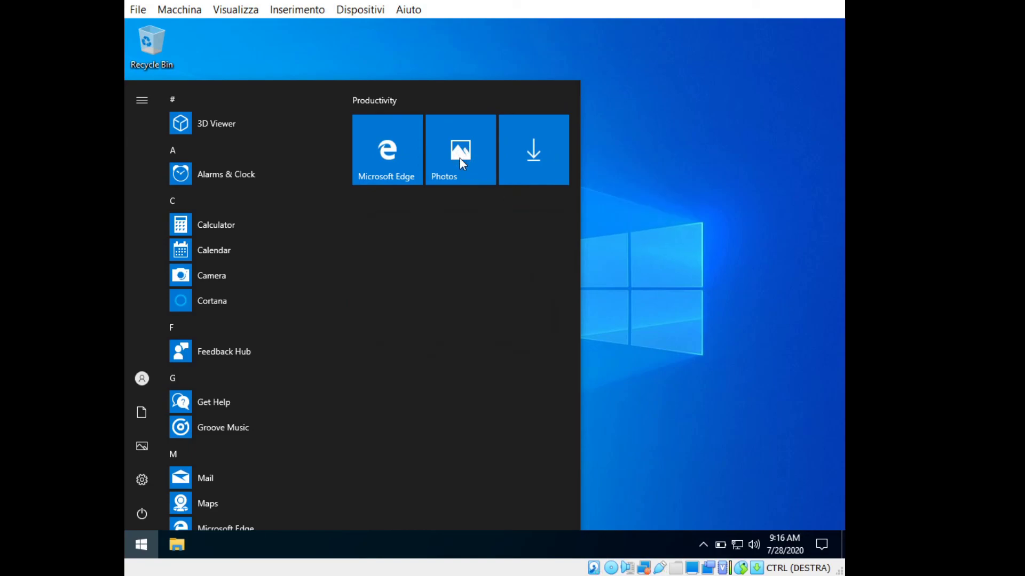
Unpin the remaining Microsoft Edge, Photos and final tiles so no tiles are left.
key(Escape)
right_click(454, 146)
click(414, 167)
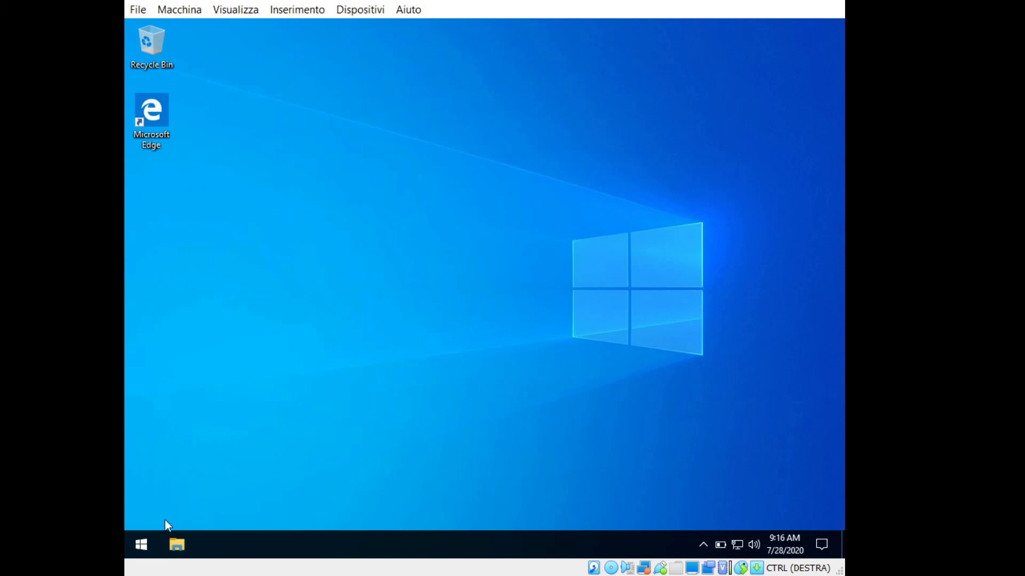
click(144, 557)
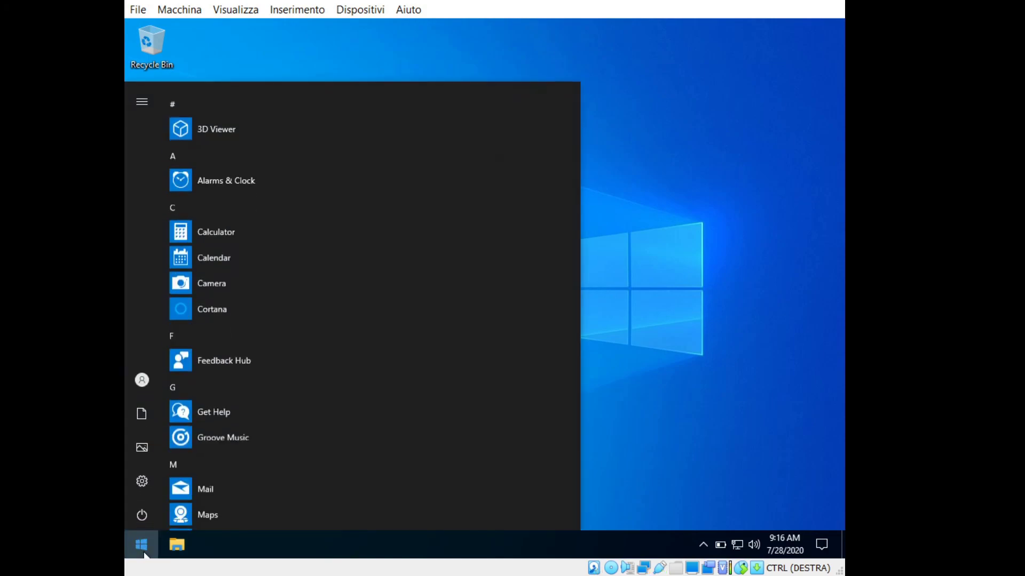
right_click(393, 155)
click(451, 149)
right_click(450, 147)
click(459, 157)
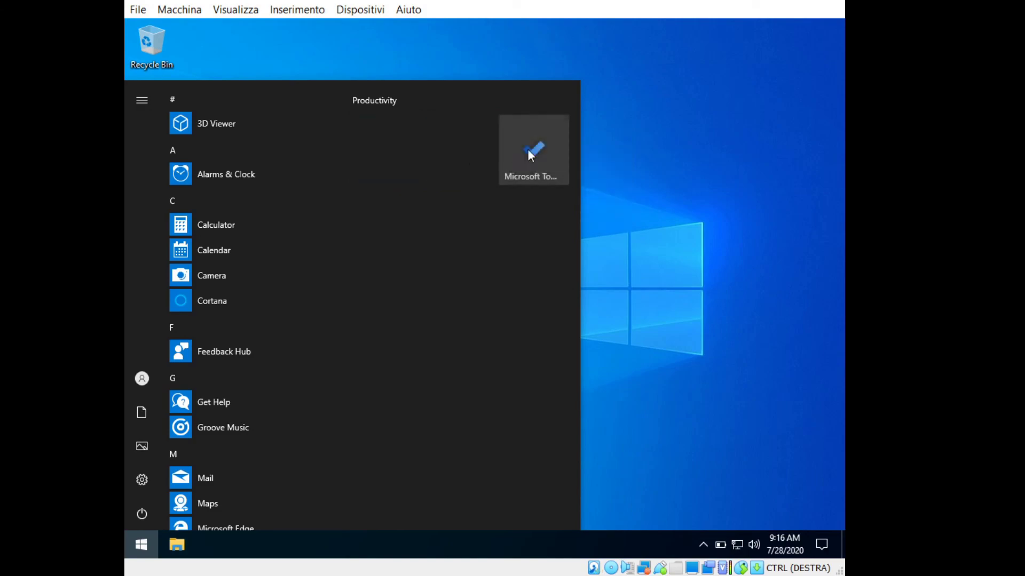
right_click(537, 150)
click(551, 161)
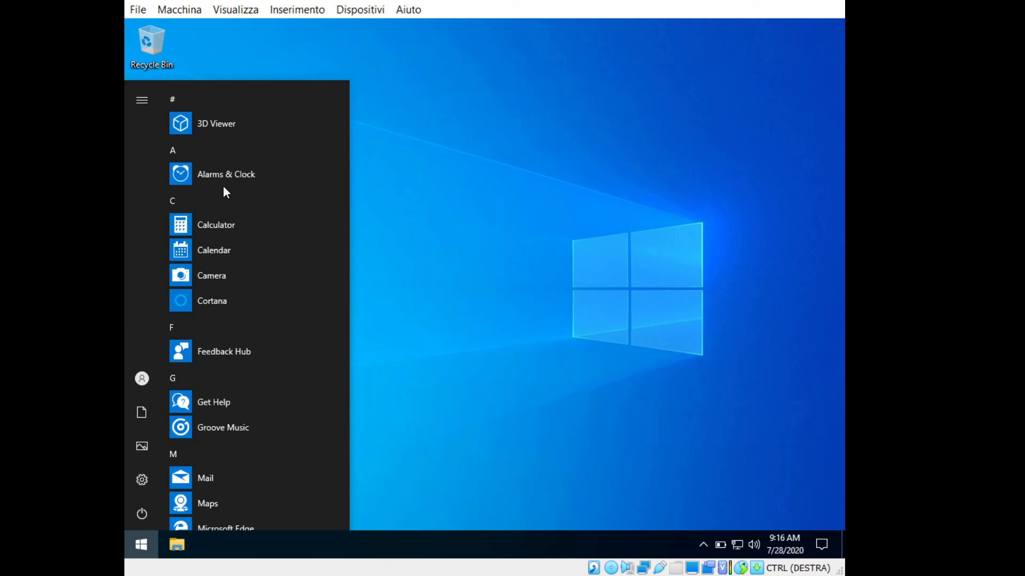
Launch Windows PowerShell by searching 'power' and move its window up and left.
click(140, 544)
click(140, 544)
text(power)
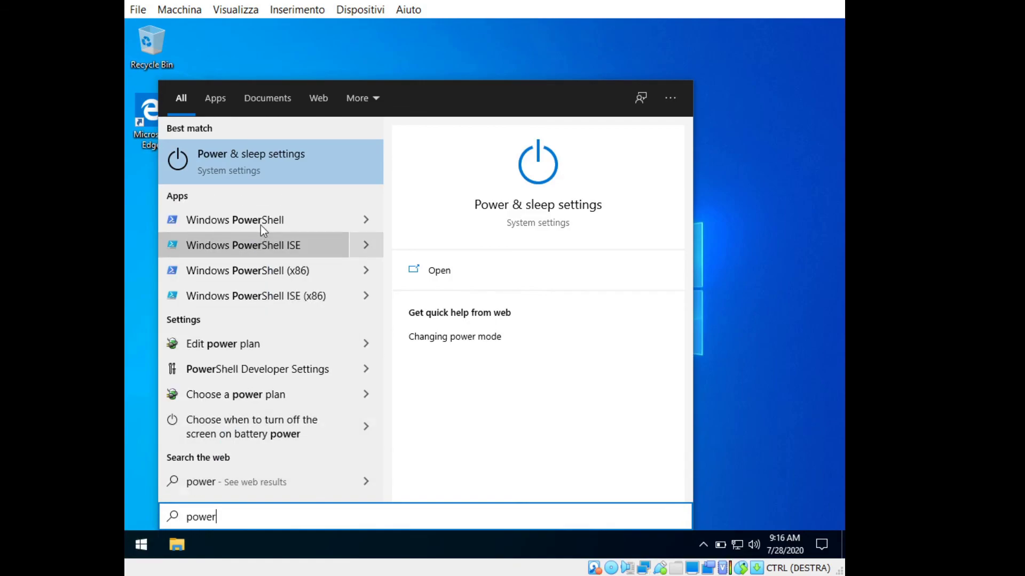
click(260, 225)
drag(368, 51, 310, 43)
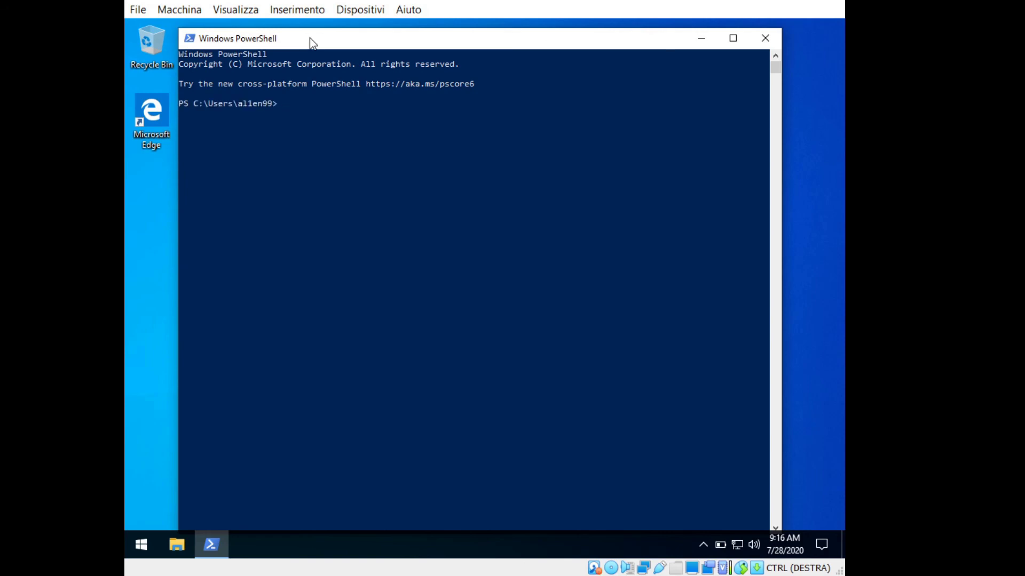
Run 'PLEASE SHARE AND SUBSCRIBE :-)' in PowerShell, then run winver to show About Windows.
text(PLEASE SHARE AND SUBSCRIBE )
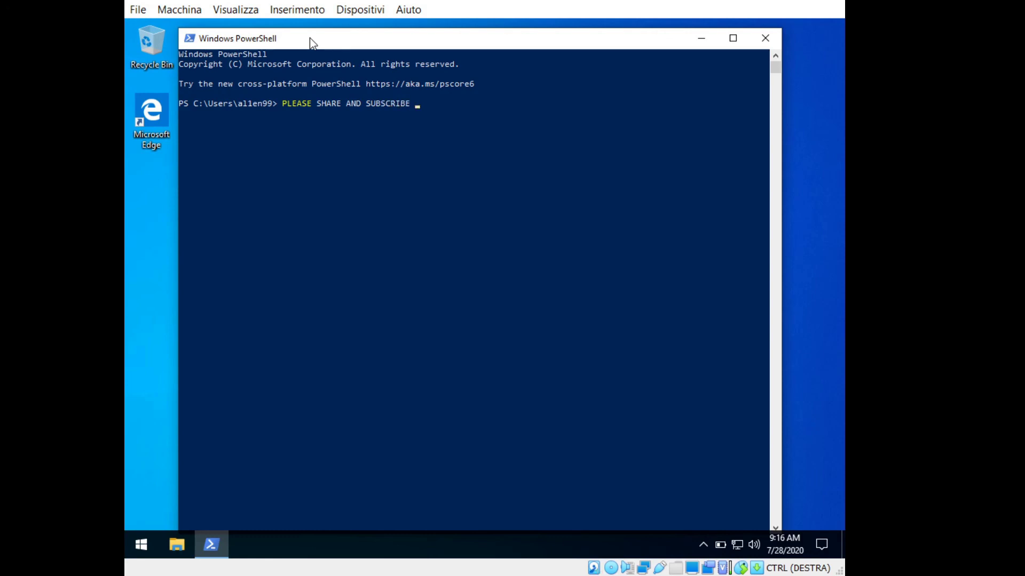
text(:-))
key(Return)
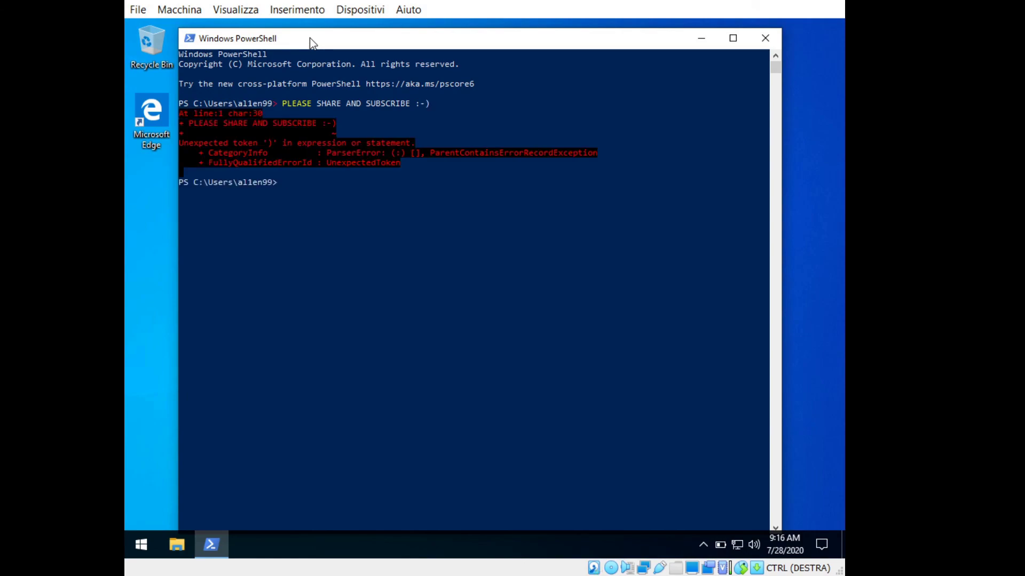
text(winver)
key(Return)
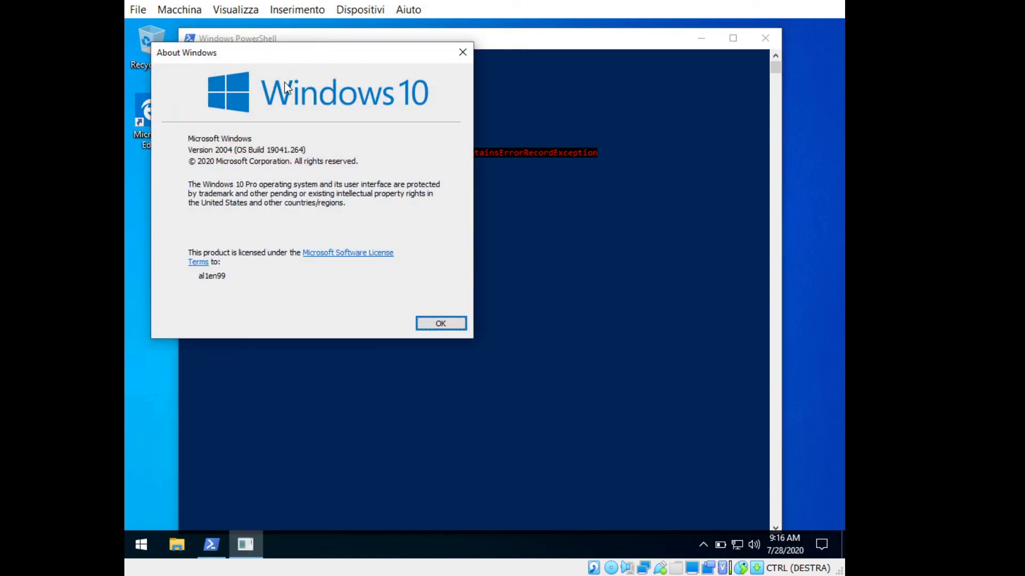